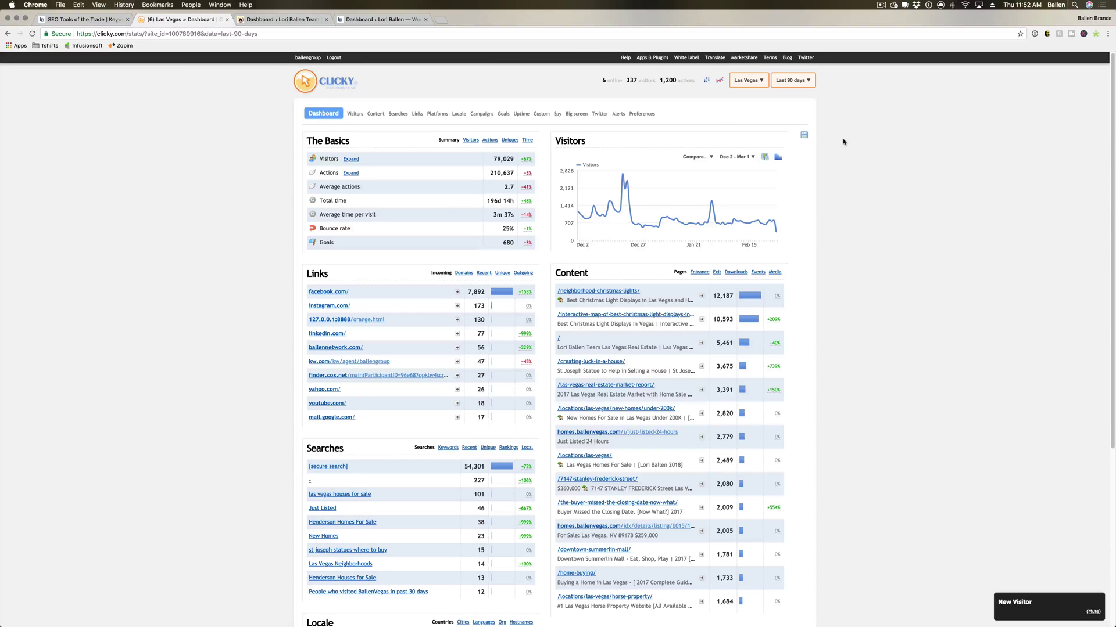
Copy the four-line JavaScript tracking snippet from the site's Clicky Tracking code page
left_click(641, 114)
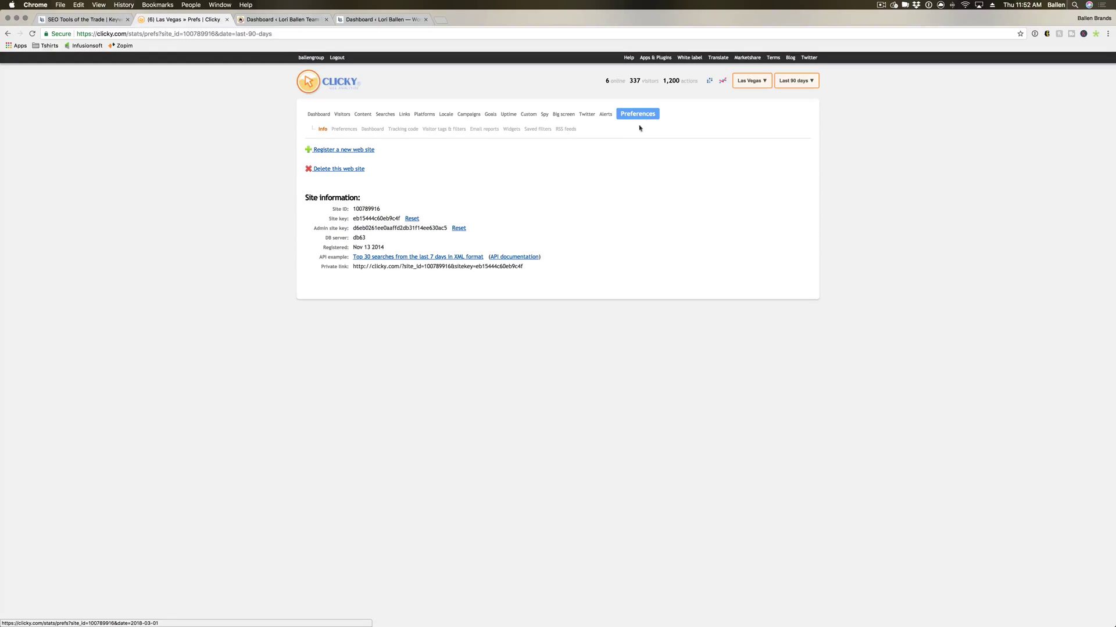
left_click(408, 129)
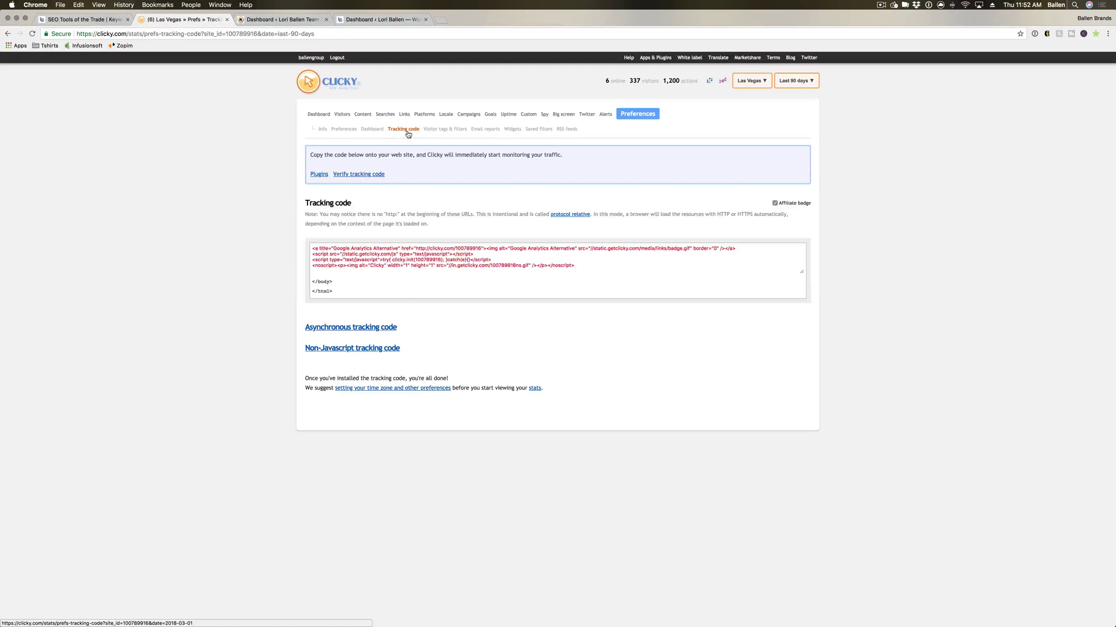
left_click(486, 268)
left_click_drag(574, 266, 311, 249)
key("super+c")
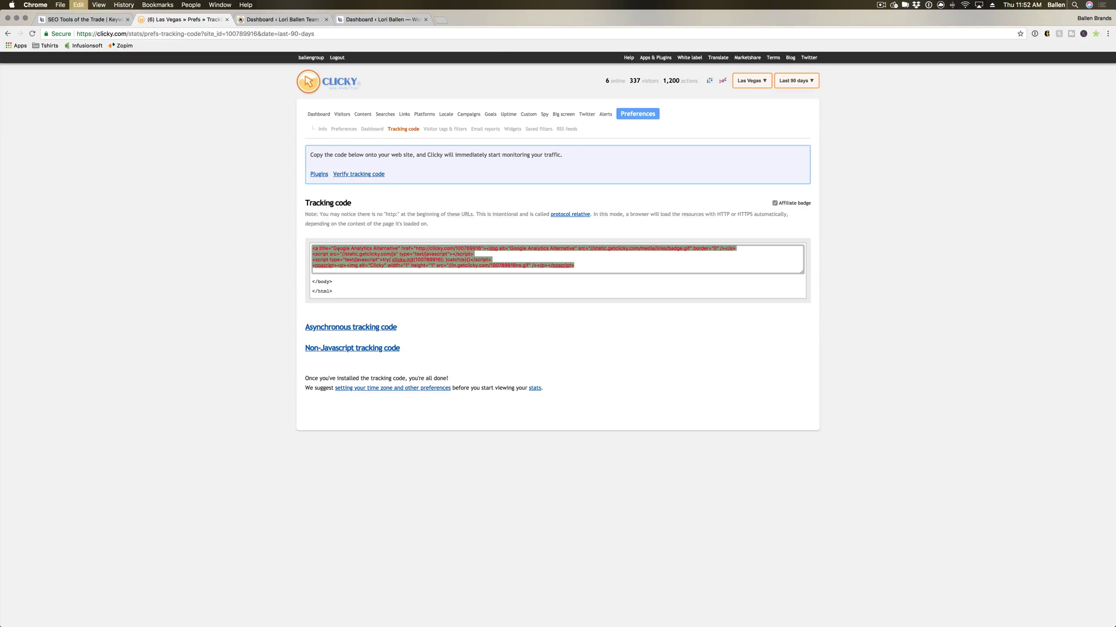
left_click(237, 199)
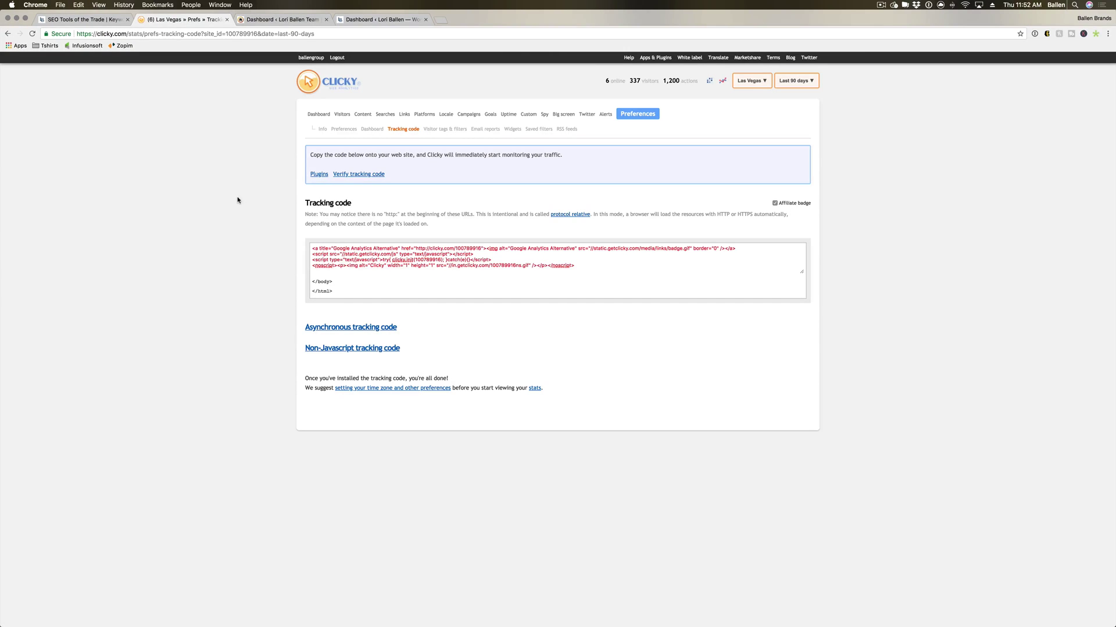
Switch to the browser tab with the website's WordPress admin Dashboard
left_click(345, 22)
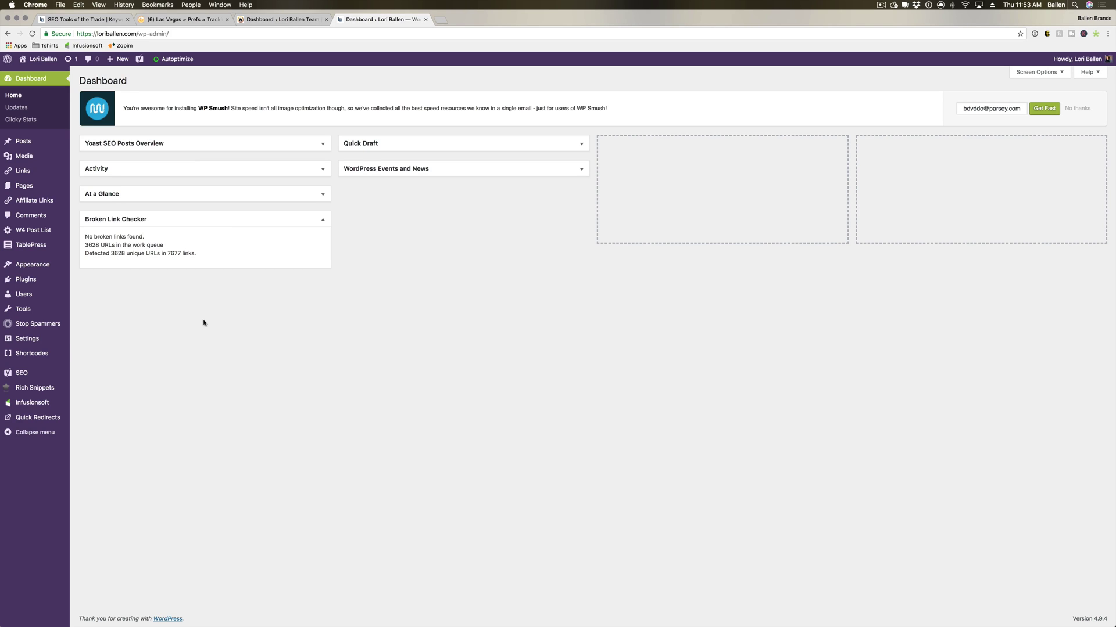
mouse_move(39, 343)
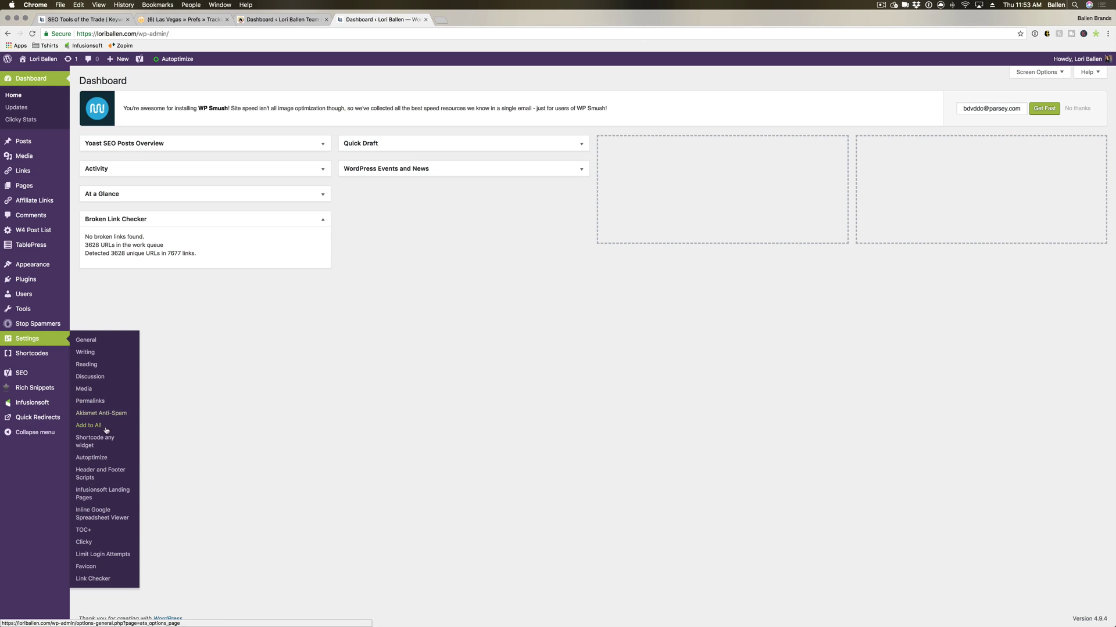
Paste the Clicky code into Header and Footer Scripts' footer box, then delete it again
left_click(85, 473)
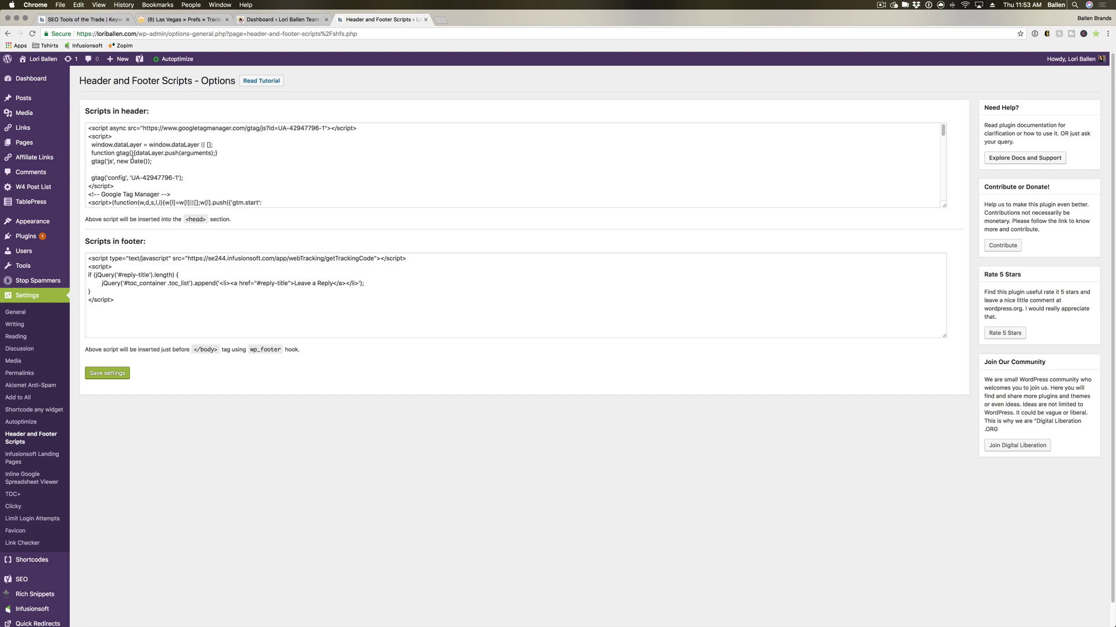
left_click(134, 301)
scroll(135, 300, "down", 1)
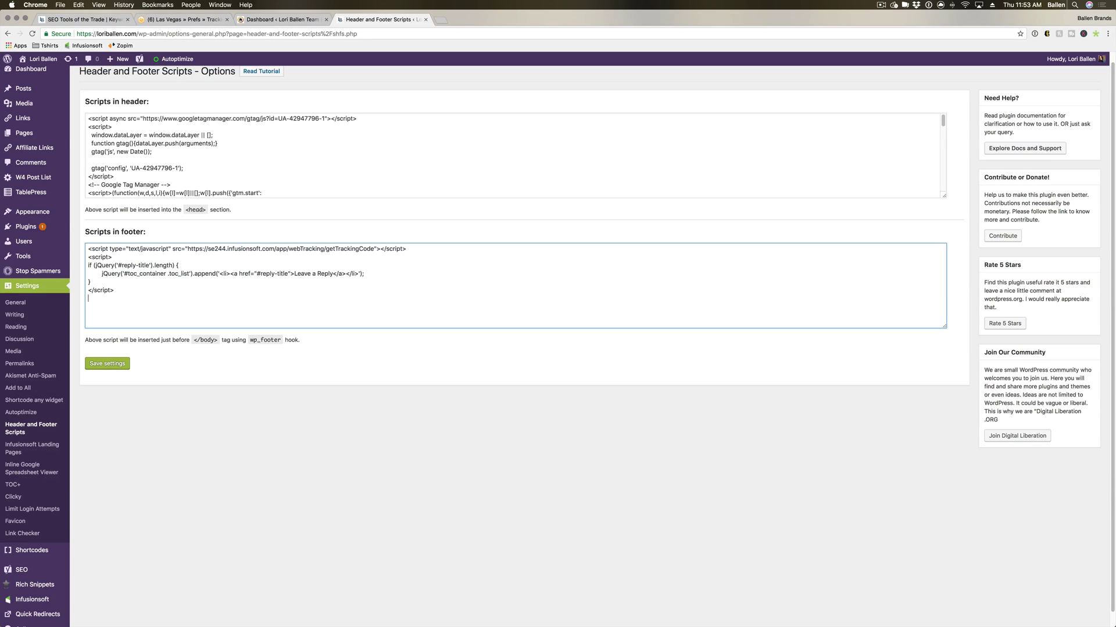
key("super+v")
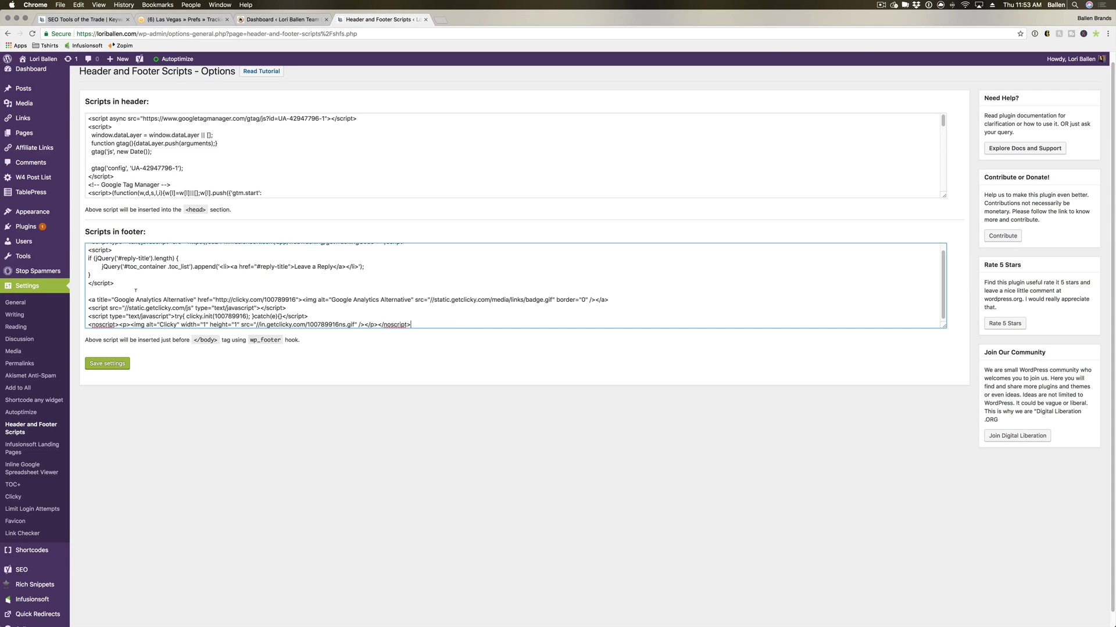
left_click_drag(412, 326, 87, 295)
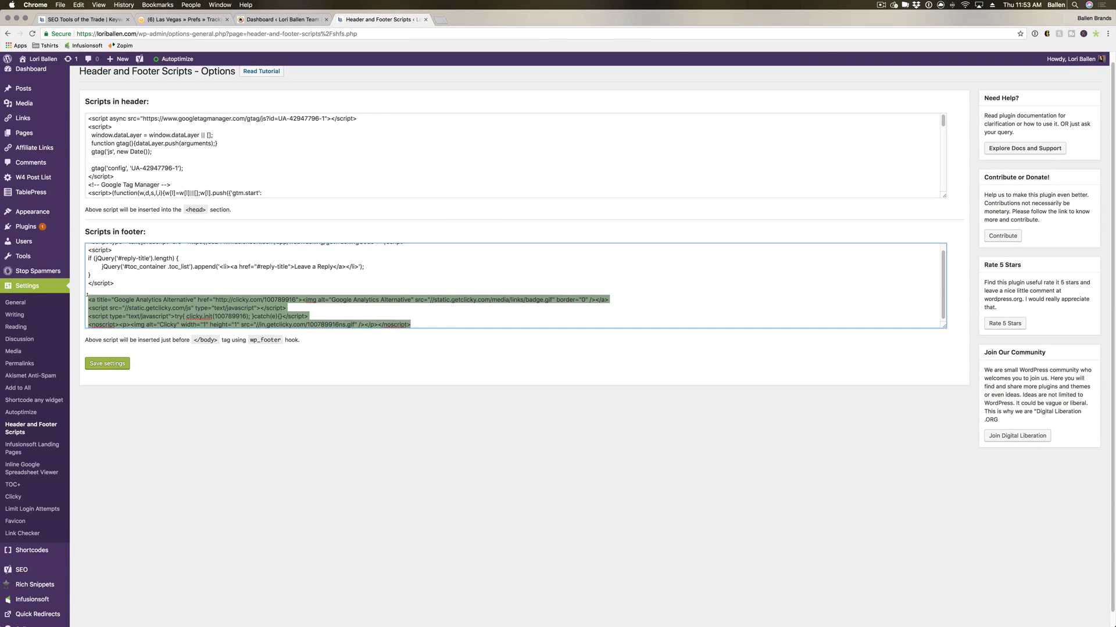
key("BackSpace")
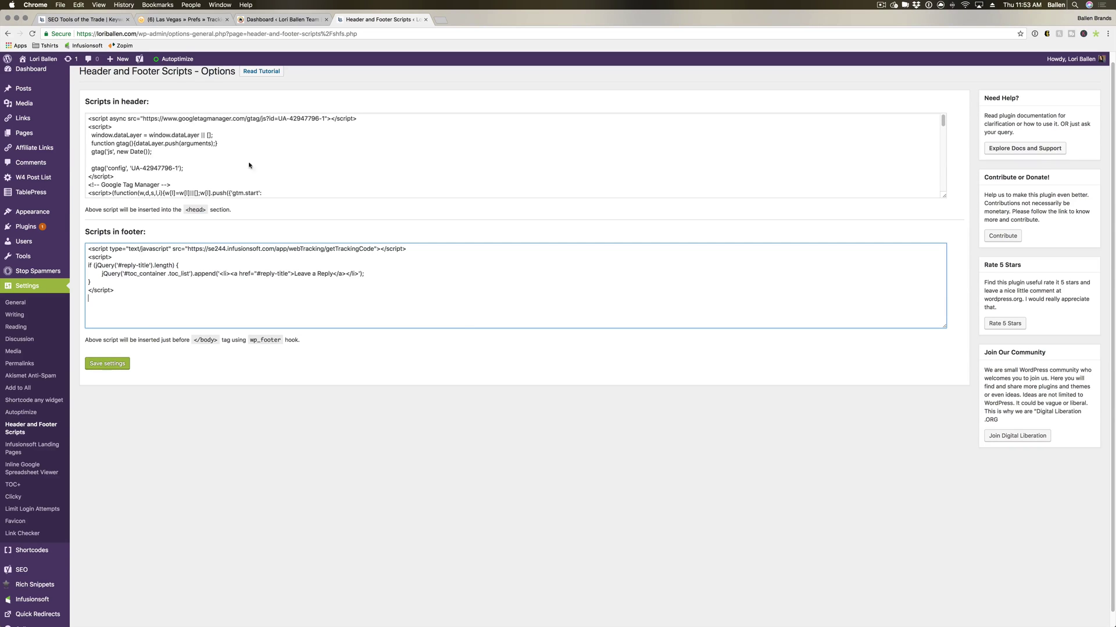
Open ballenvegas.com's BREW Head / Footer Scripts page with Footer Scripts focused, then return to Clicky
left_click(277, 22)
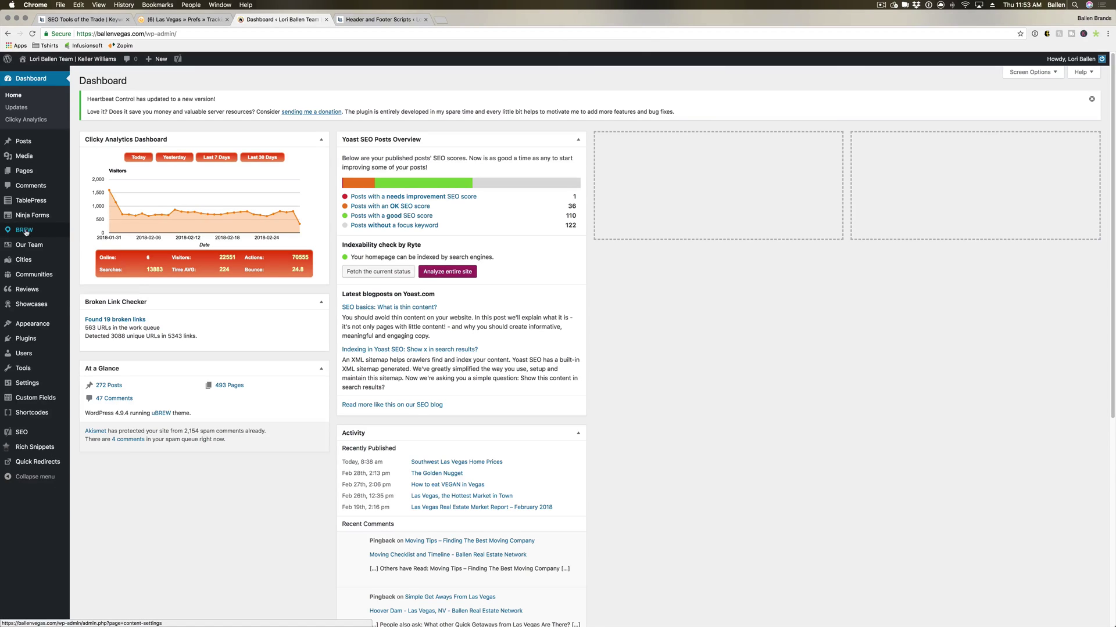
mouse_move(22, 231)
left_click(93, 269)
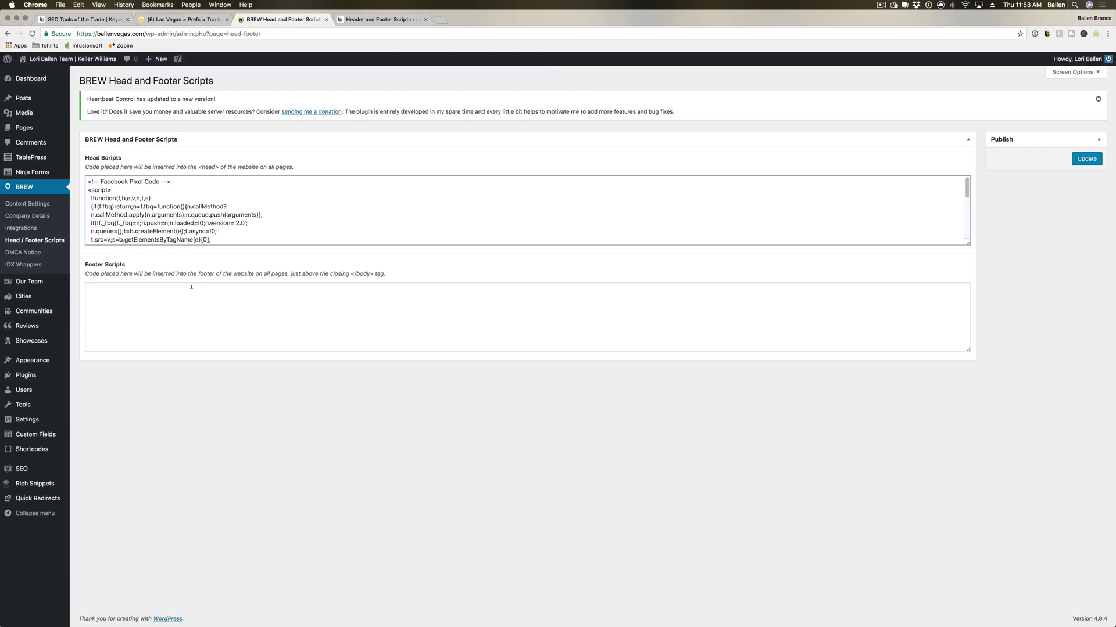
left_click(184, 308)
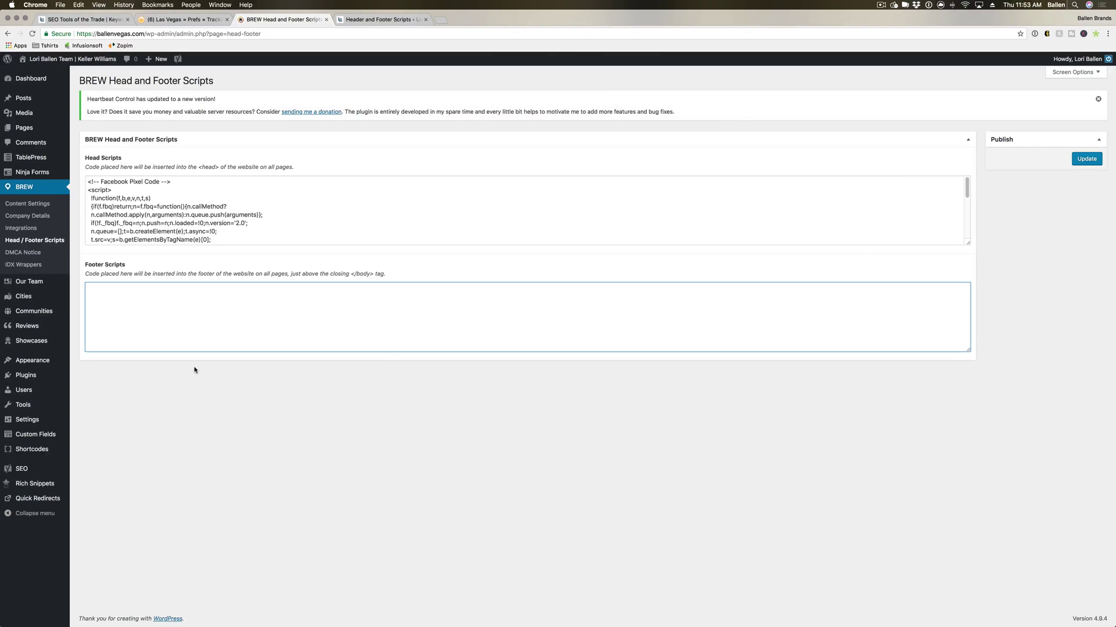
left_click(195, 20)
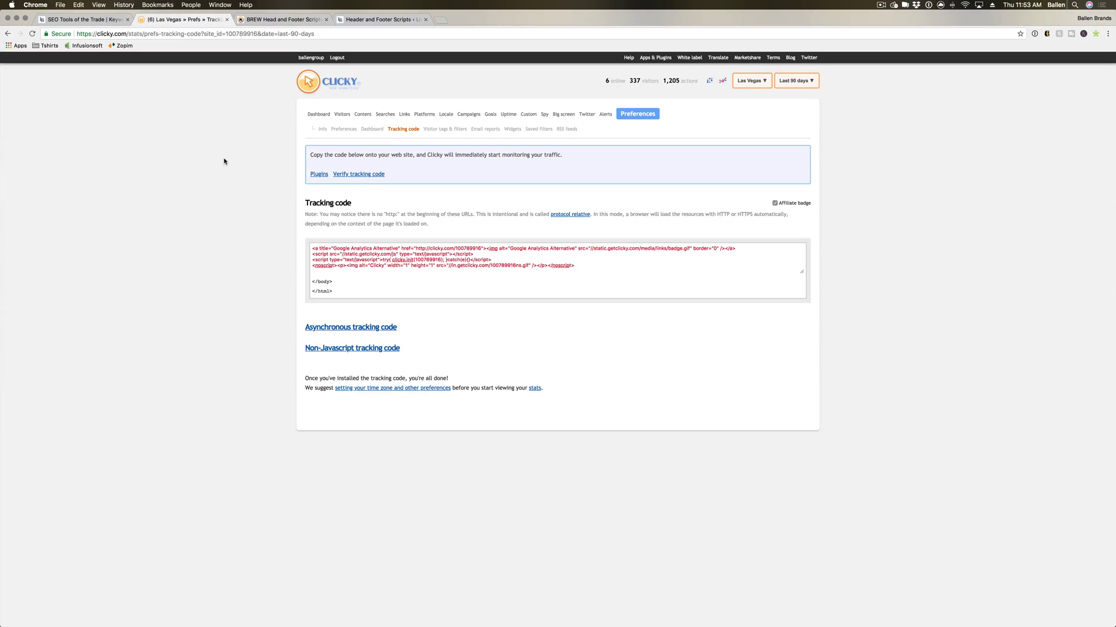
Submit the prefilled site URL on Clicky's Verify tracking code page and read the installed-correctly result
left_click(361, 175)
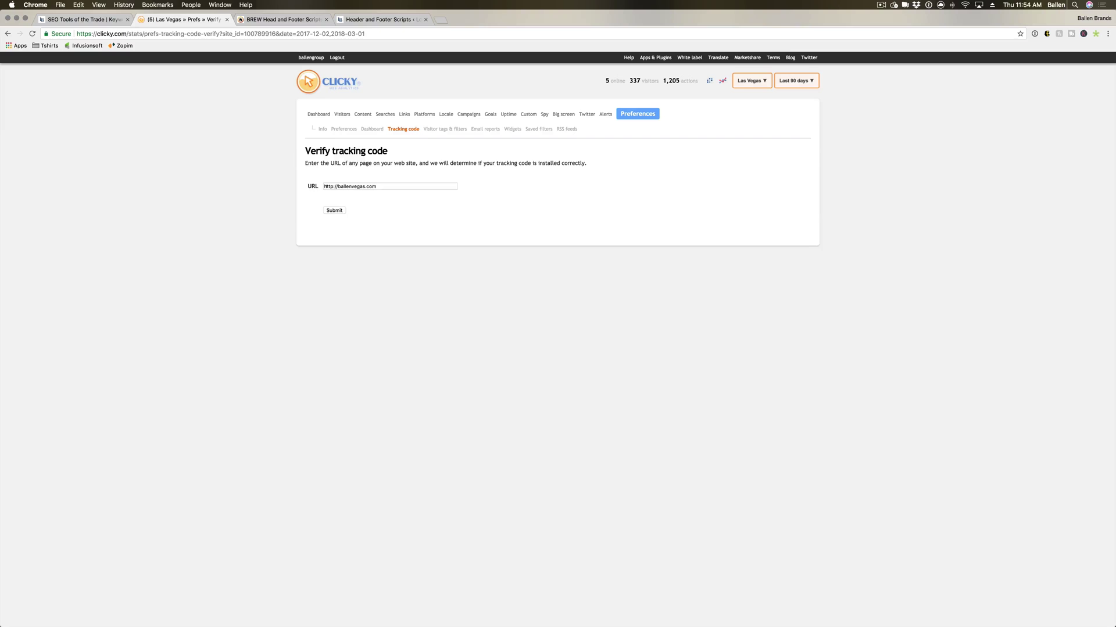
left_click_drag(323, 187, 373, 186)
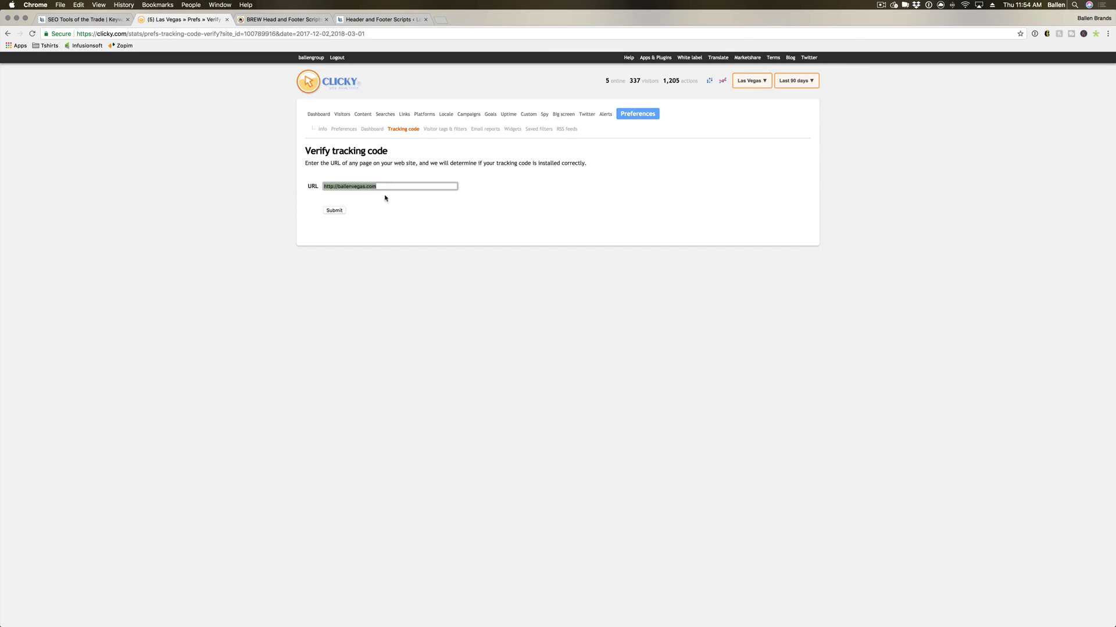
left_click(385, 198)
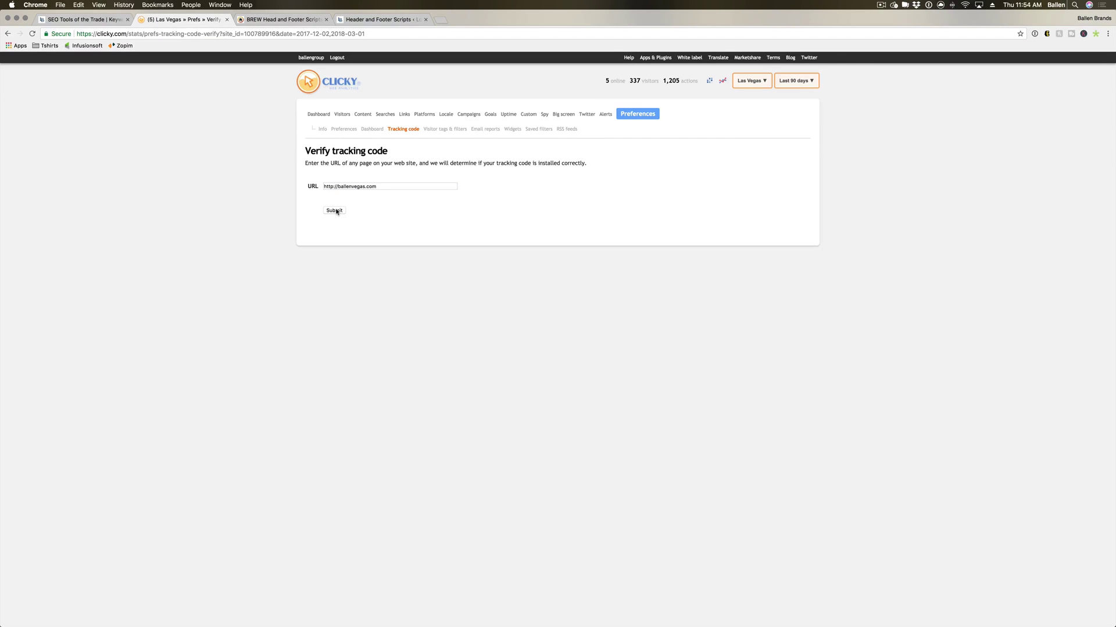
left_click(336, 210)
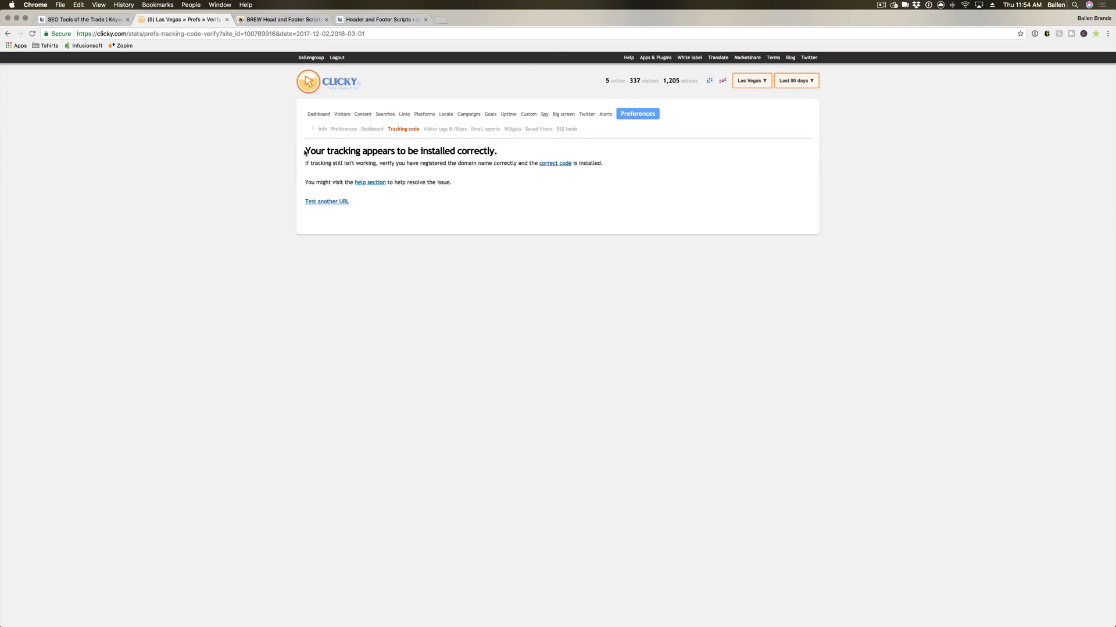
left_click_drag(306, 151, 499, 155)
left_click(498, 155)
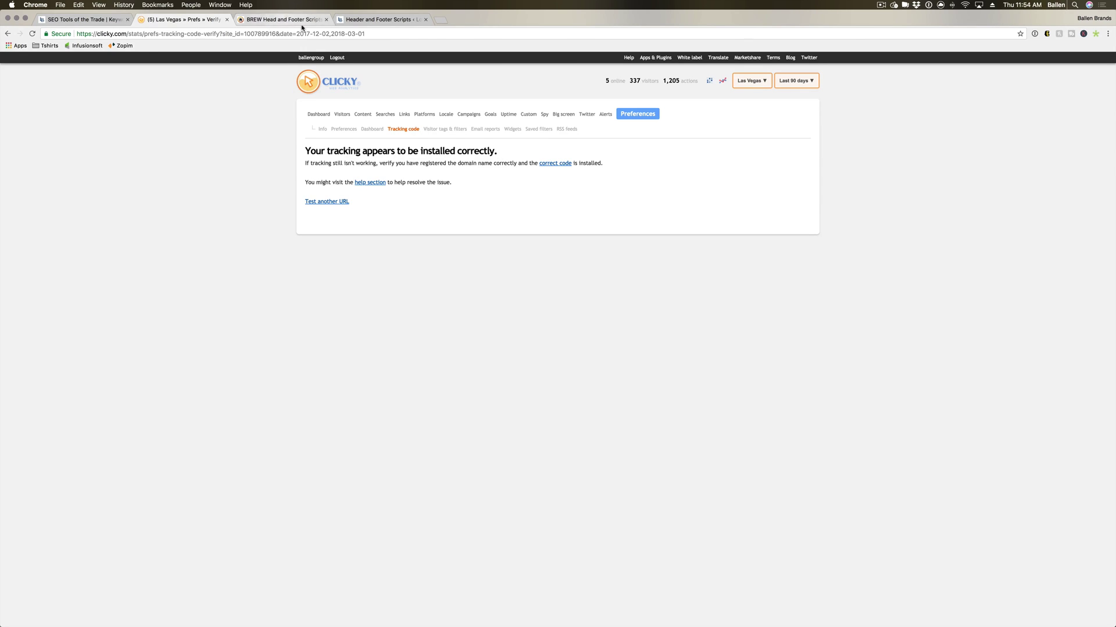
Review the verification heading, then go to WordPress's installed plugins list
left_click_drag(316, 151, 510, 151)
left_click(509, 151)
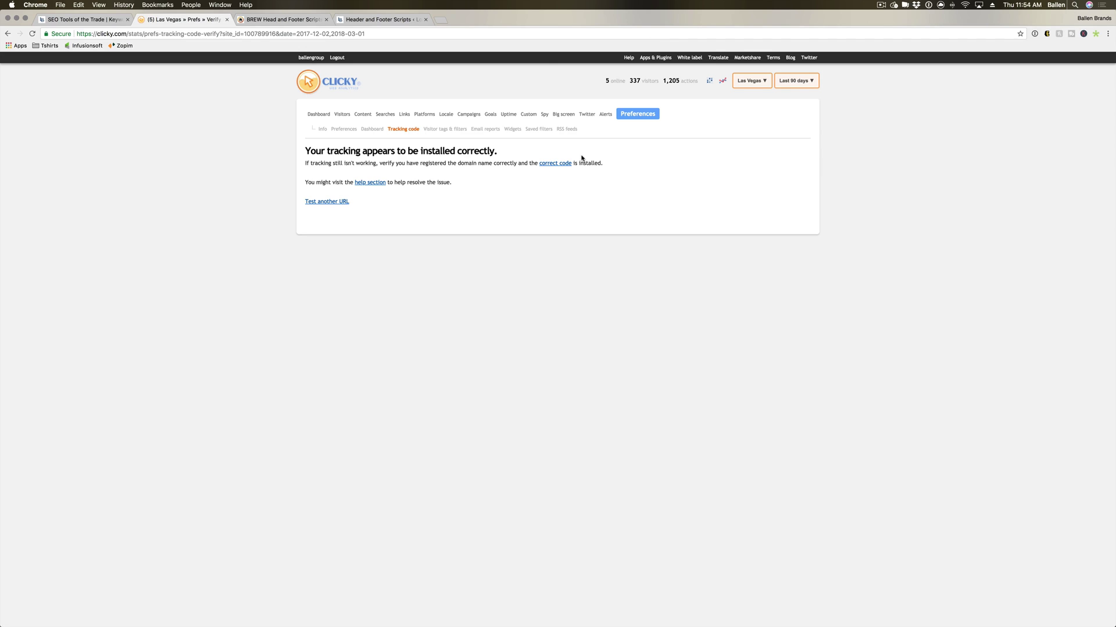
left_click(281, 19)
left_click(32, 374)
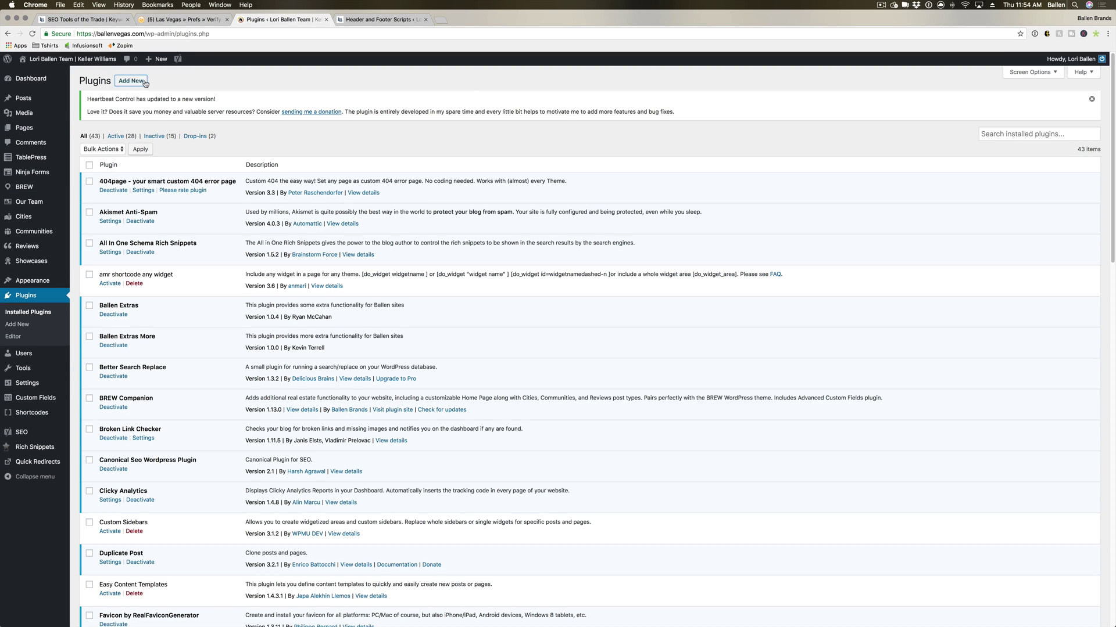
Search Add Plugins for 'clicky analytics', showing Clicky Analytics already marked Active
left_click(131, 81)
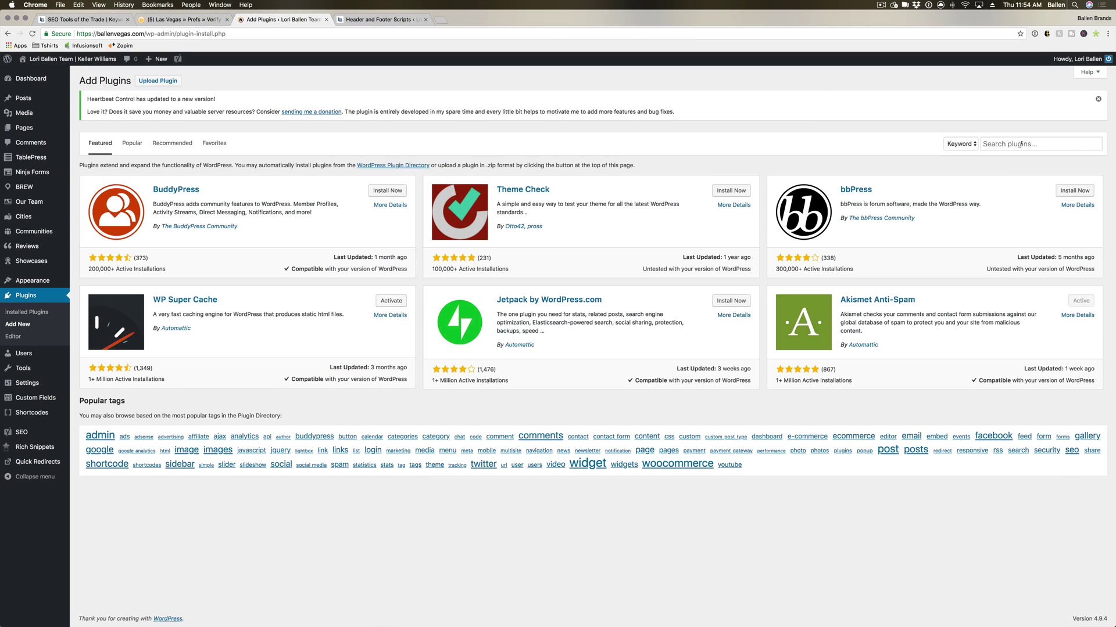
left_click(1021, 145)
type("clicky analyti")
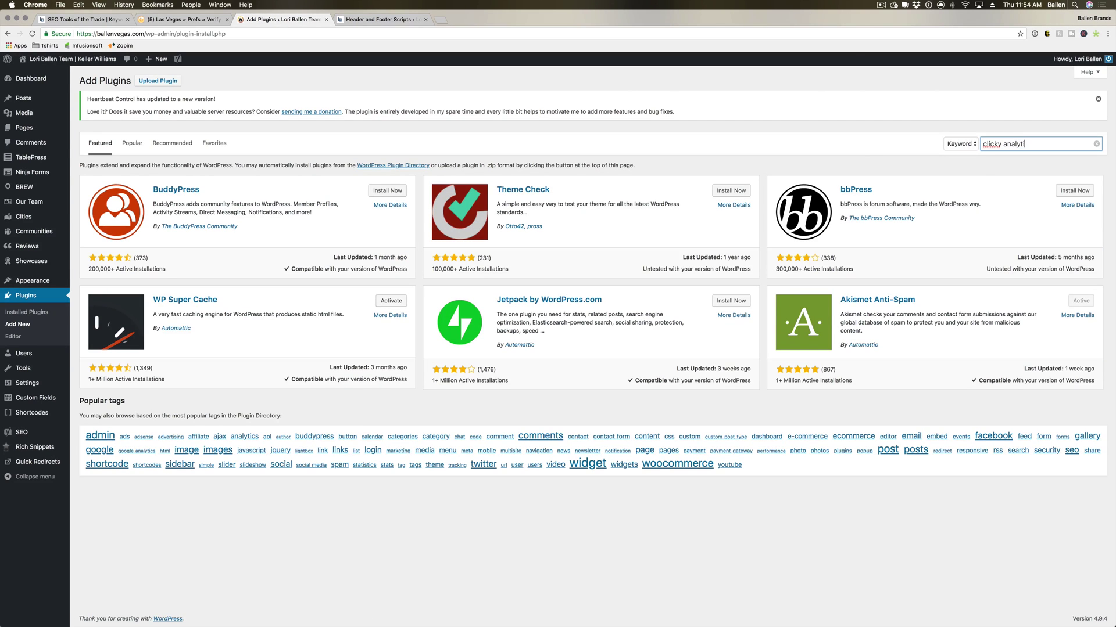
type("cs")
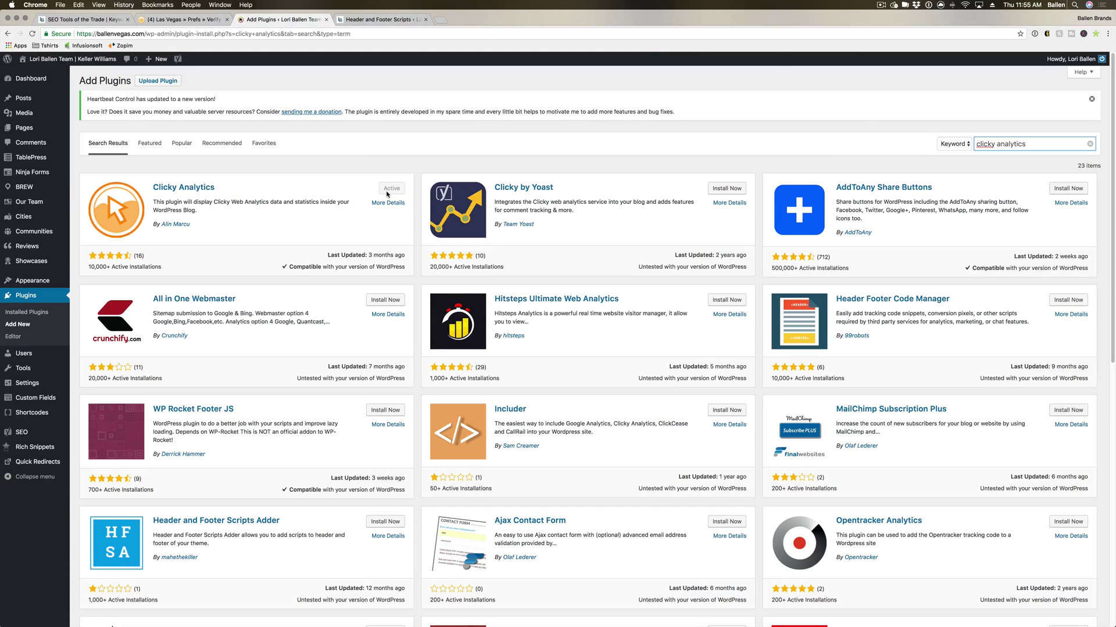
mouse_move(25, 384)
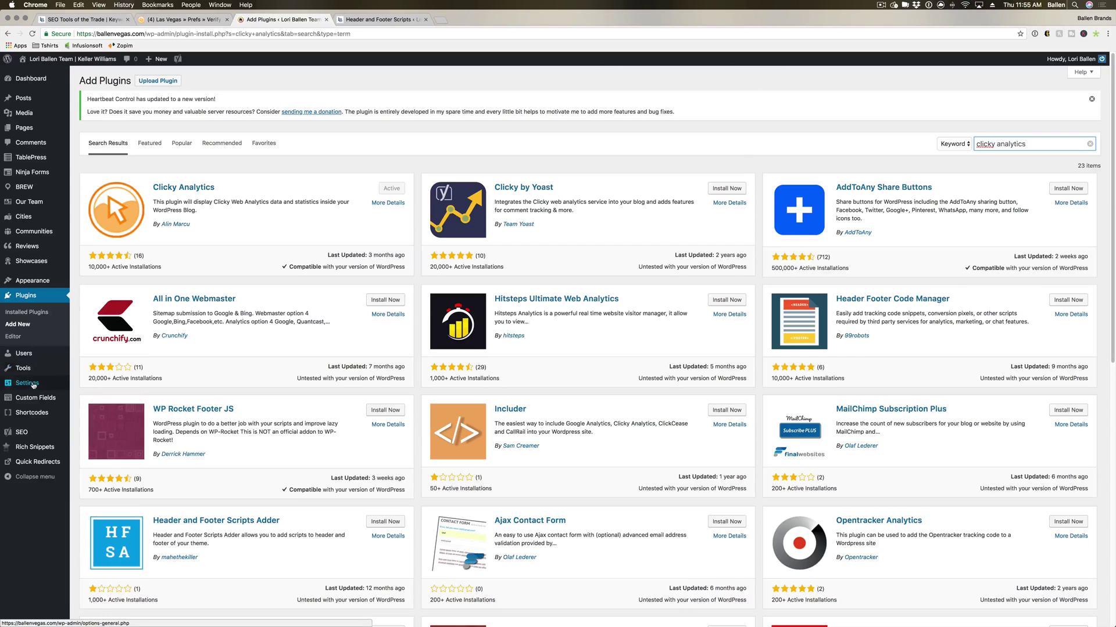
Check the Site ID and Site Key in Clicky Analytics settings, then return to Clicky's result
left_click(102, 471)
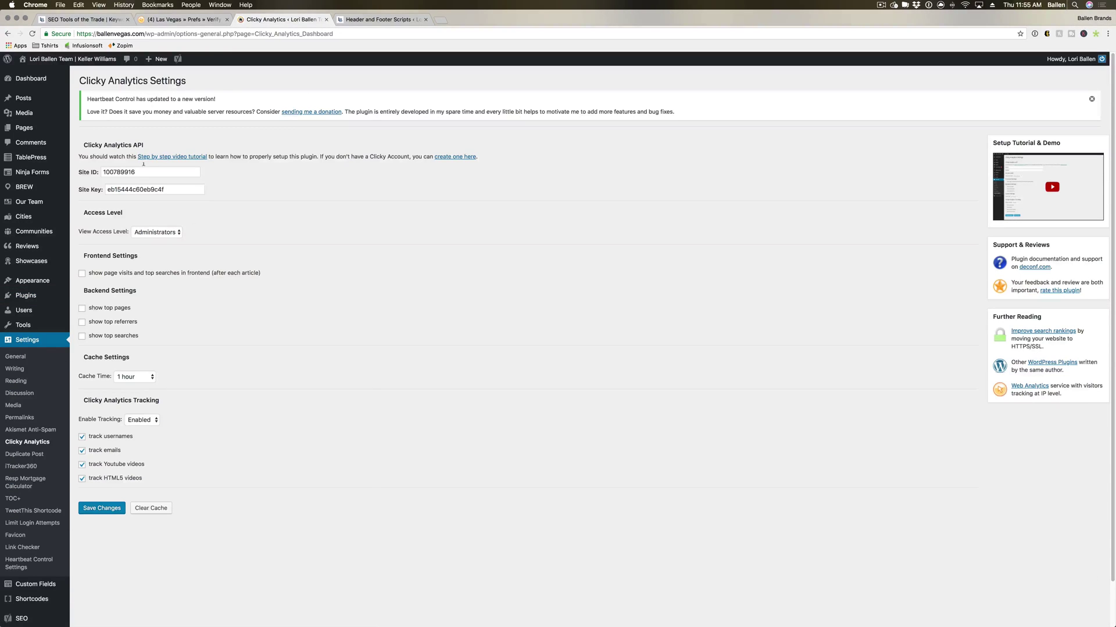
left_click(135, 172)
double_click(117, 190)
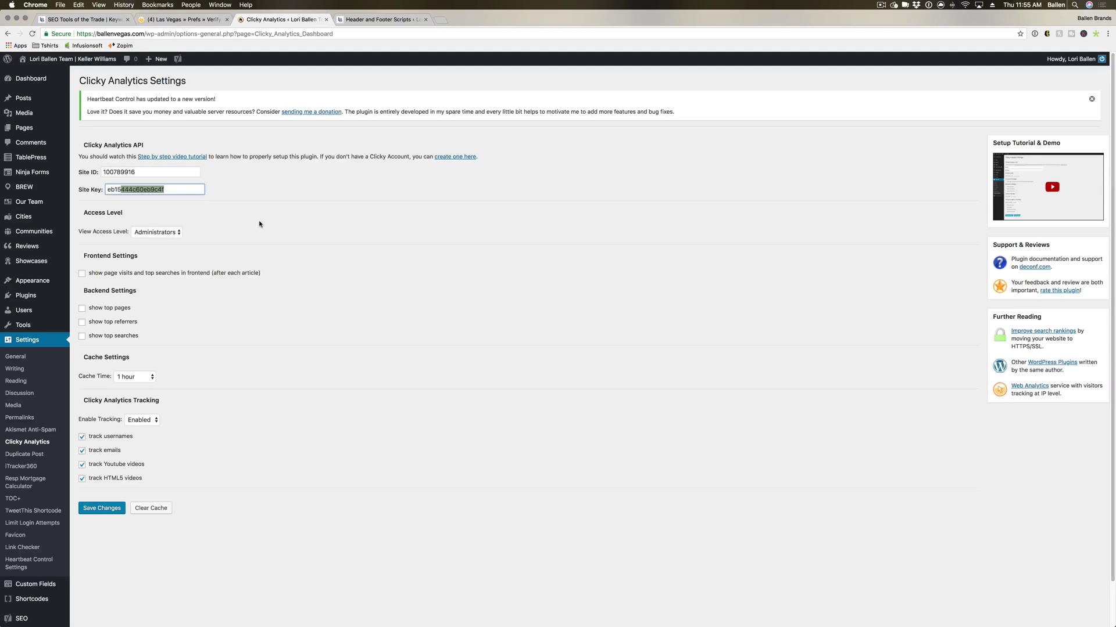
left_click(260, 225)
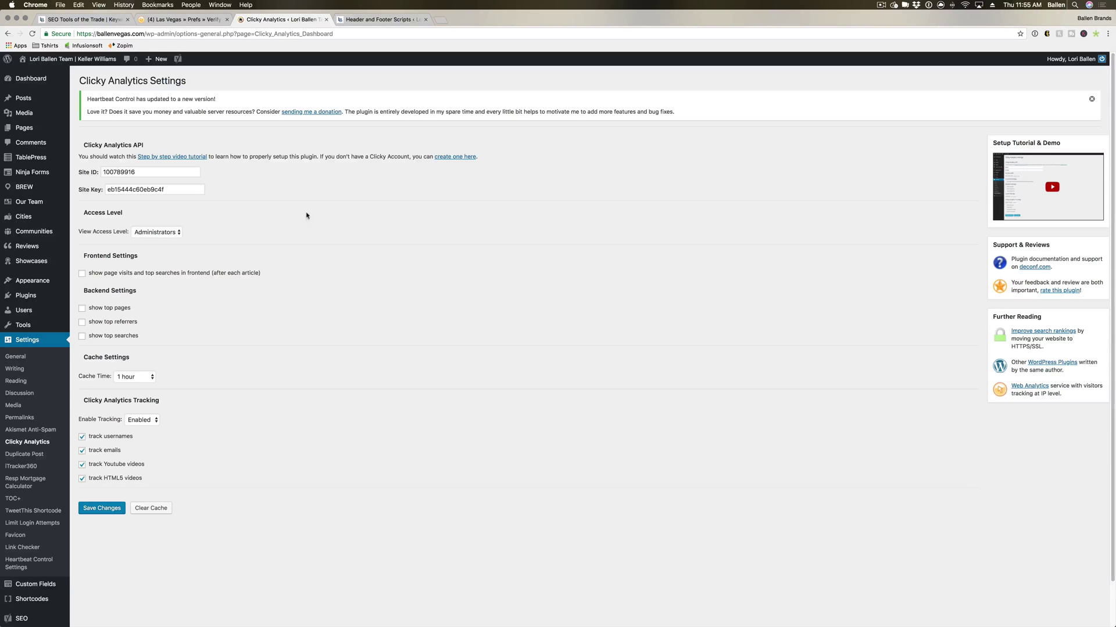
left_click(191, 22)
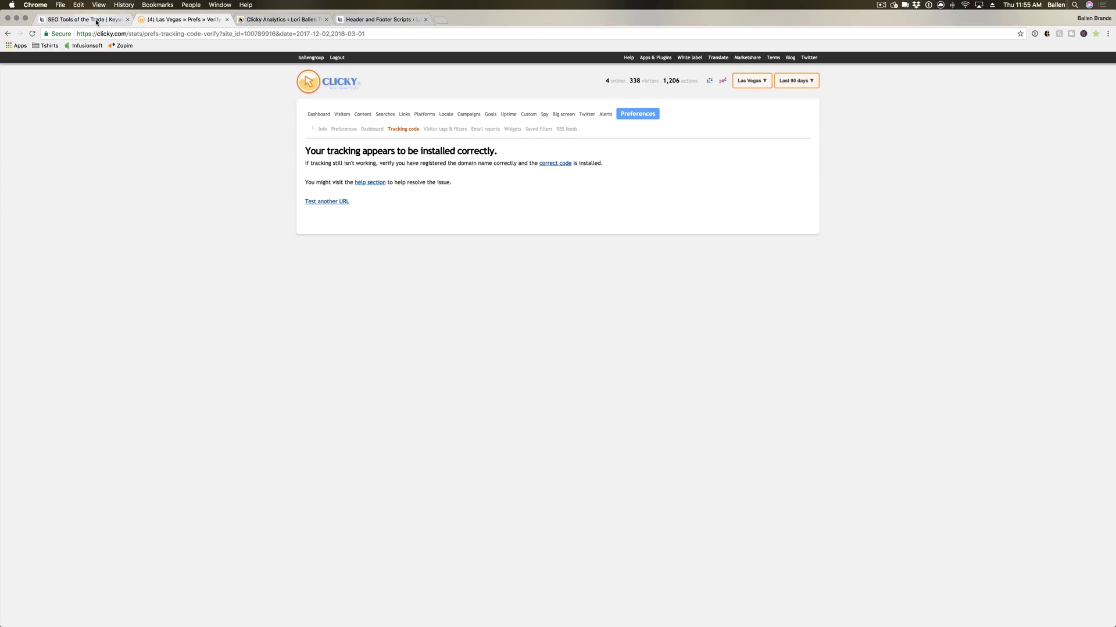
left_click(96, 22)
scroll(113, 222, "down", 10)
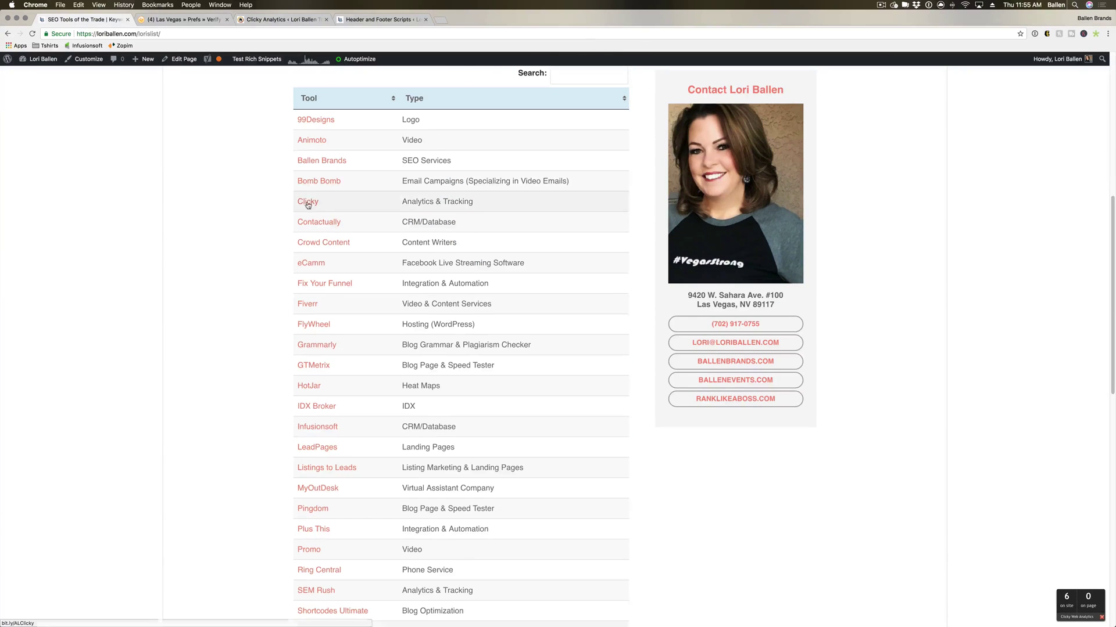
scroll(204, 189, "up", 1)
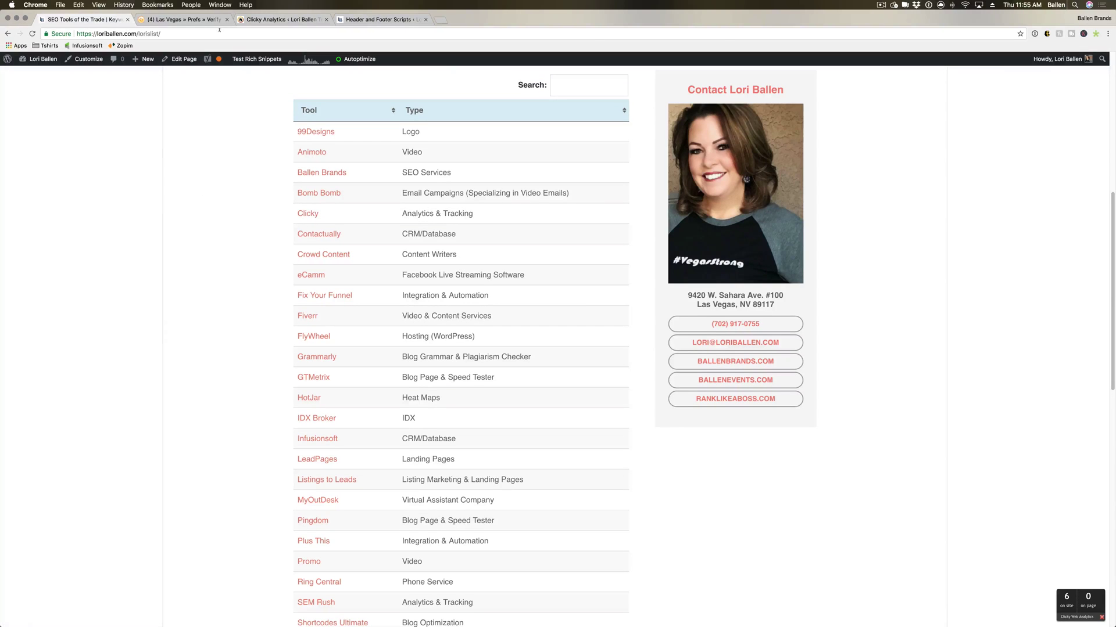
left_click(207, 21)
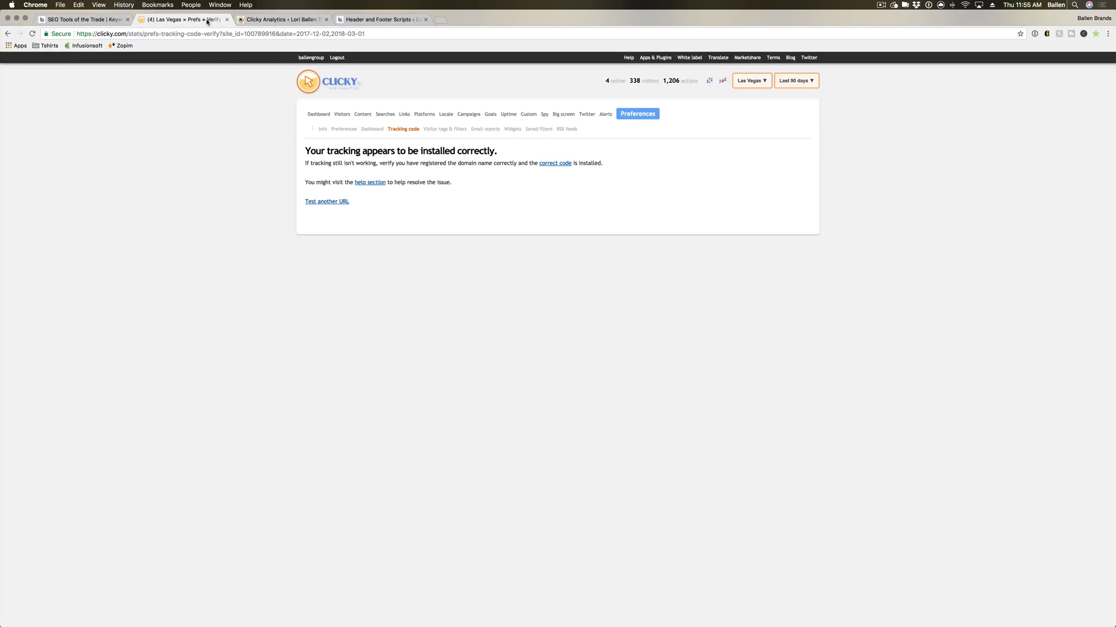